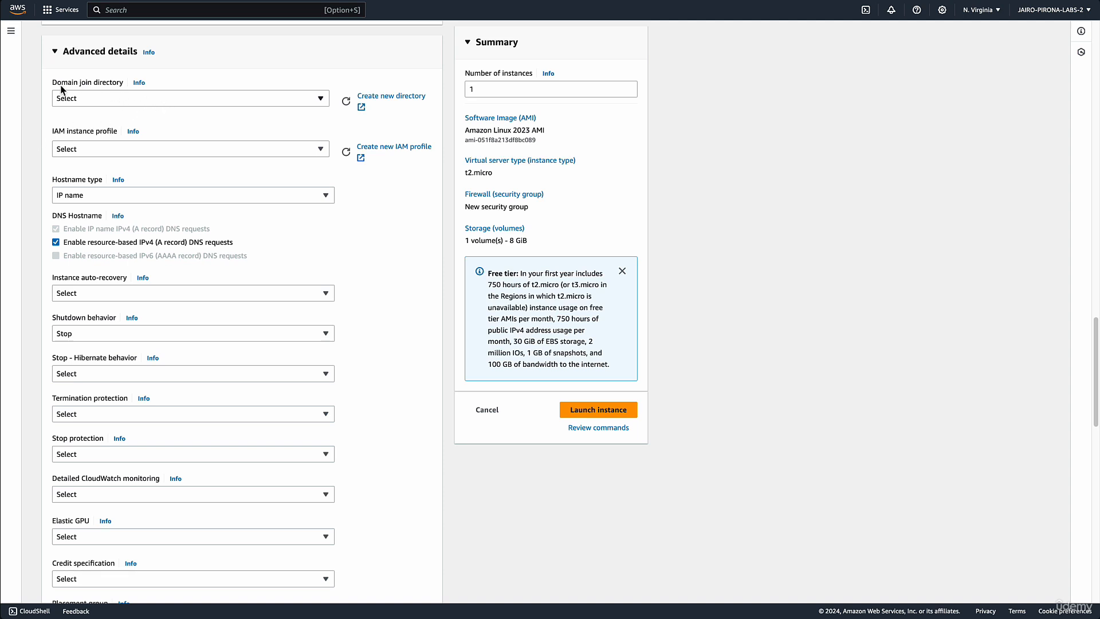
Examine the available choices for the domain join directory and the IAM instance profile
left_click(147, 107)
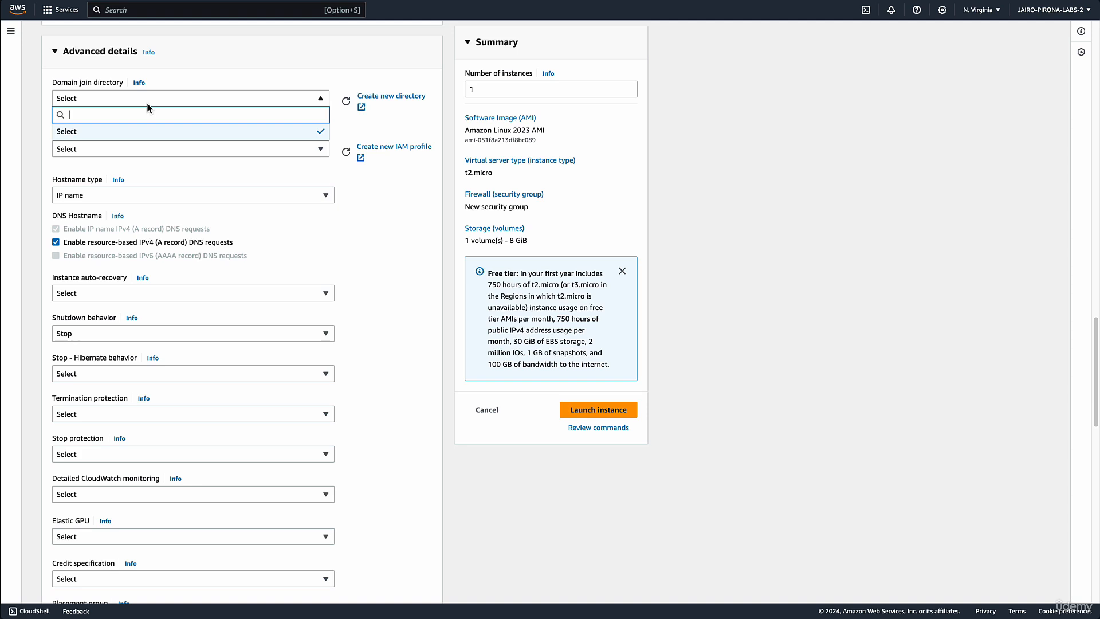
left_click(147, 103)
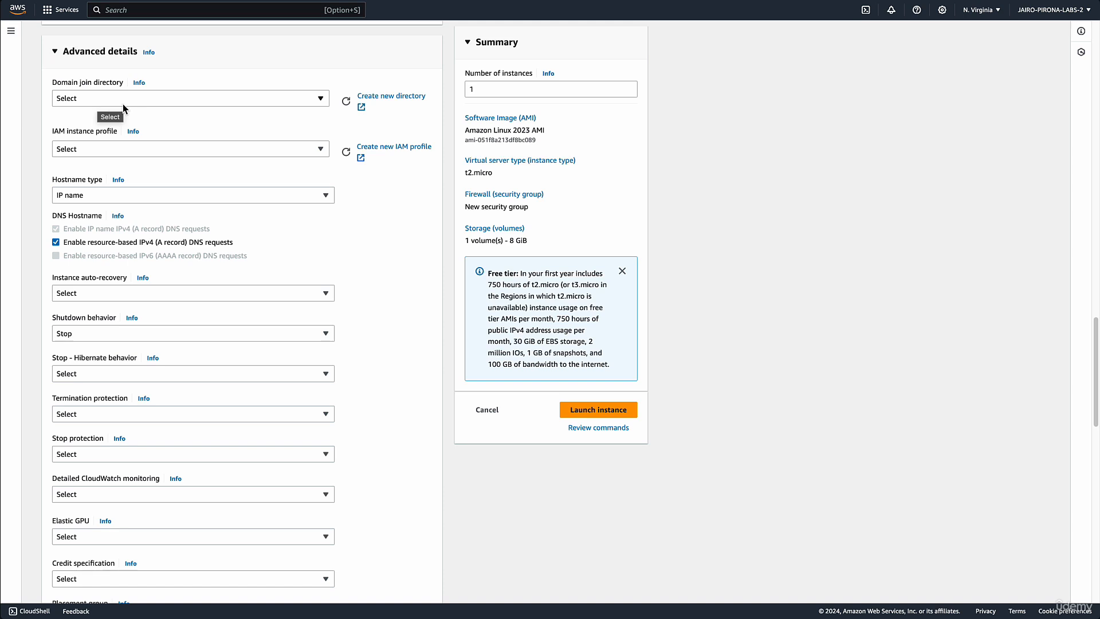
left_click(126, 151)
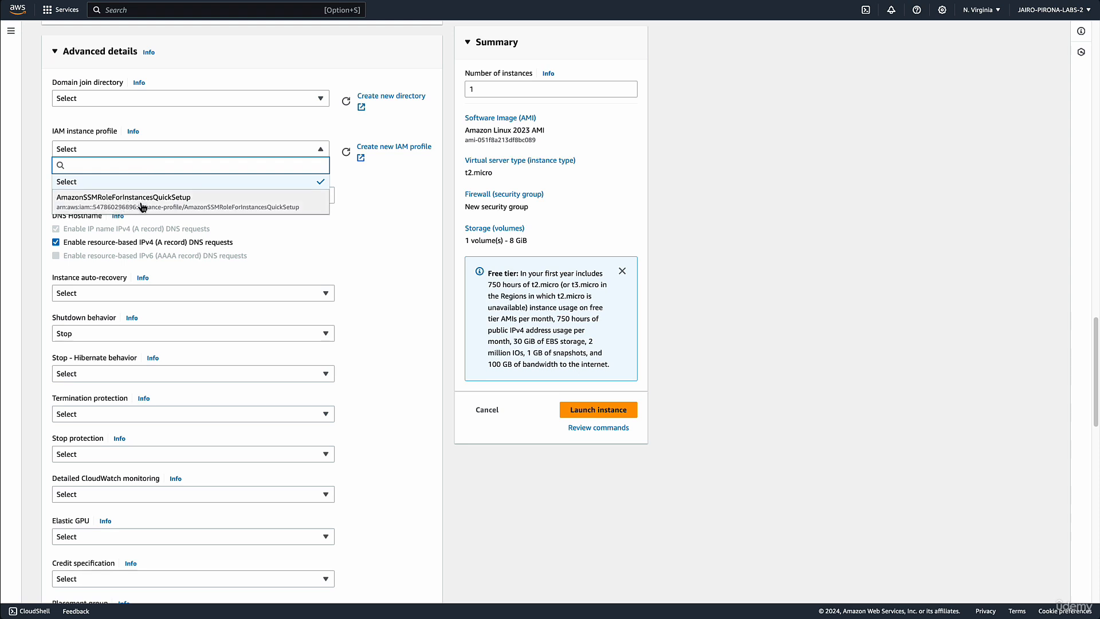
left_click(173, 135)
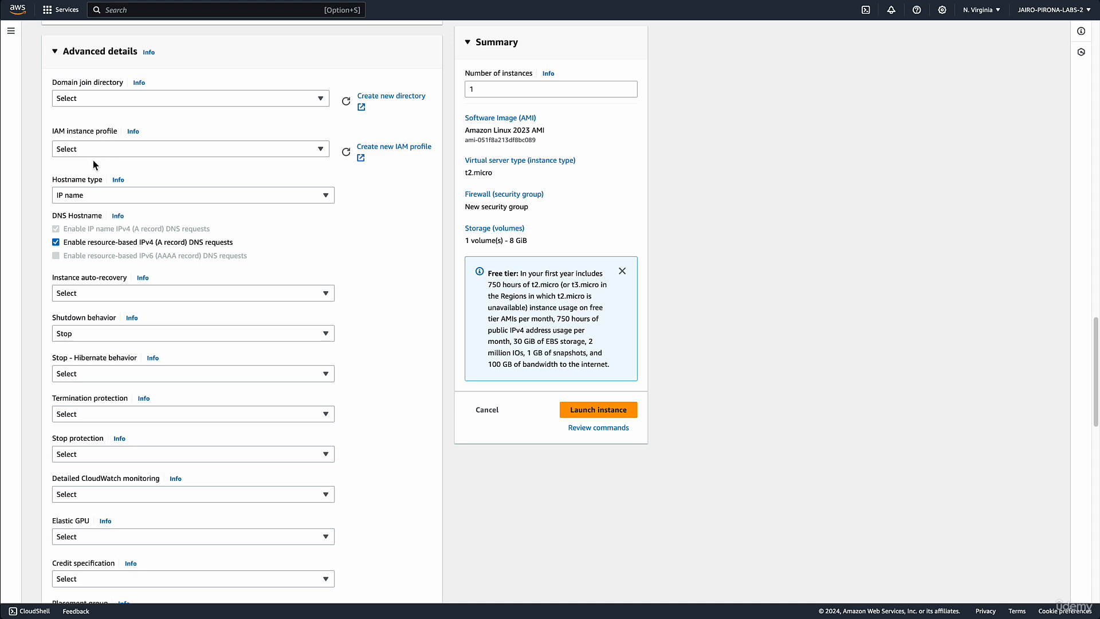
left_click(114, 152)
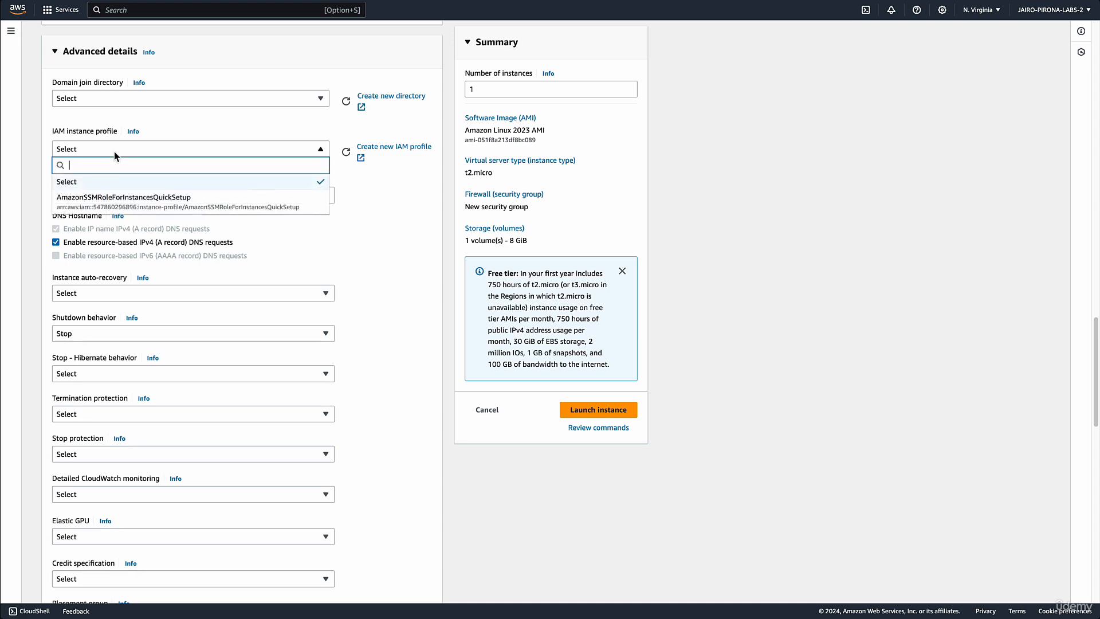
left_click(114, 151)
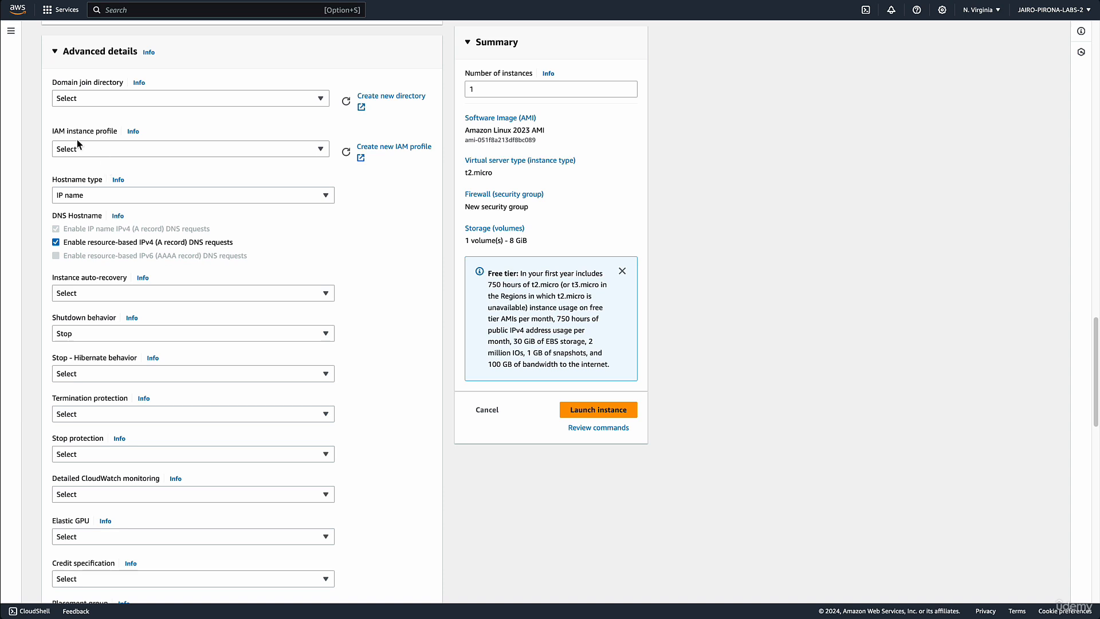
Try IP name and Resource name as the hostname type, and leave the setting on the unspecified Select option
left_click(112, 196)
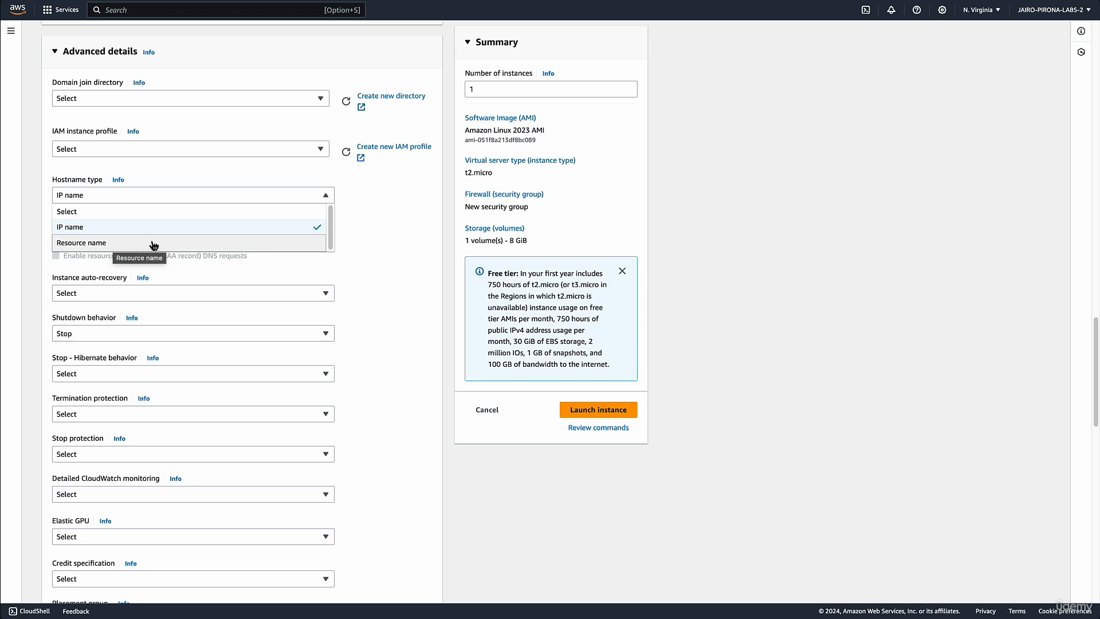
left_click(124, 233)
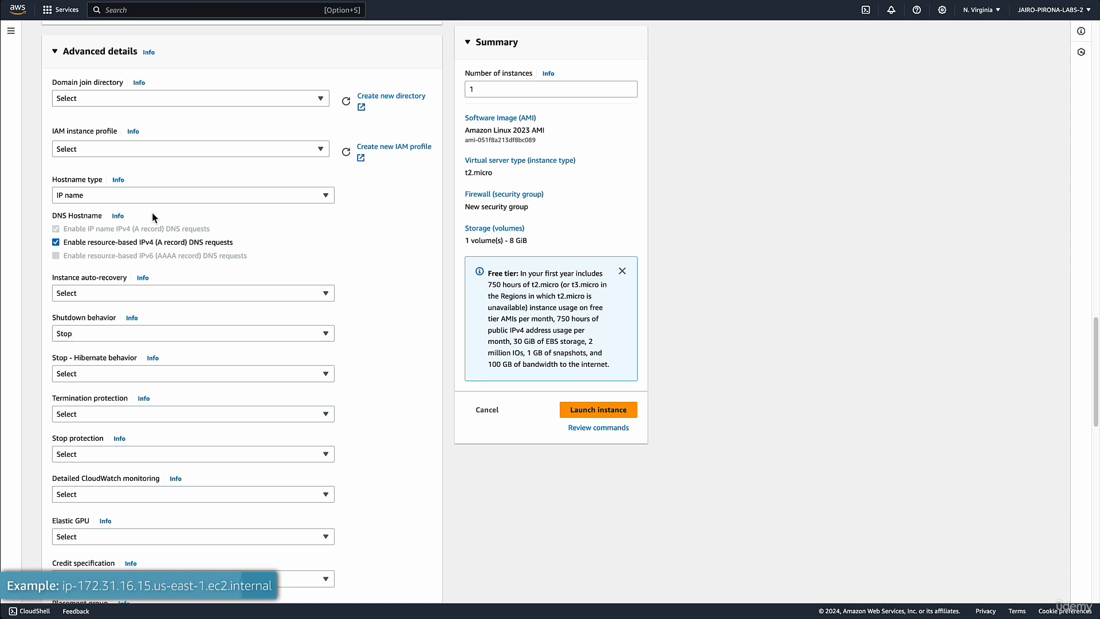
left_click(142, 194)
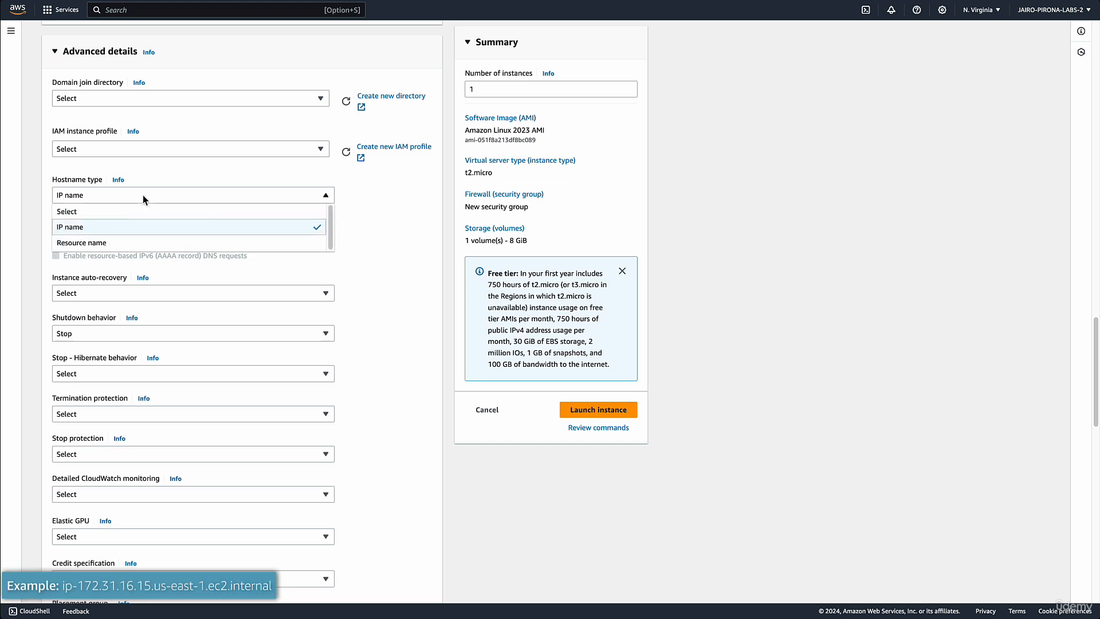
left_click(120, 244)
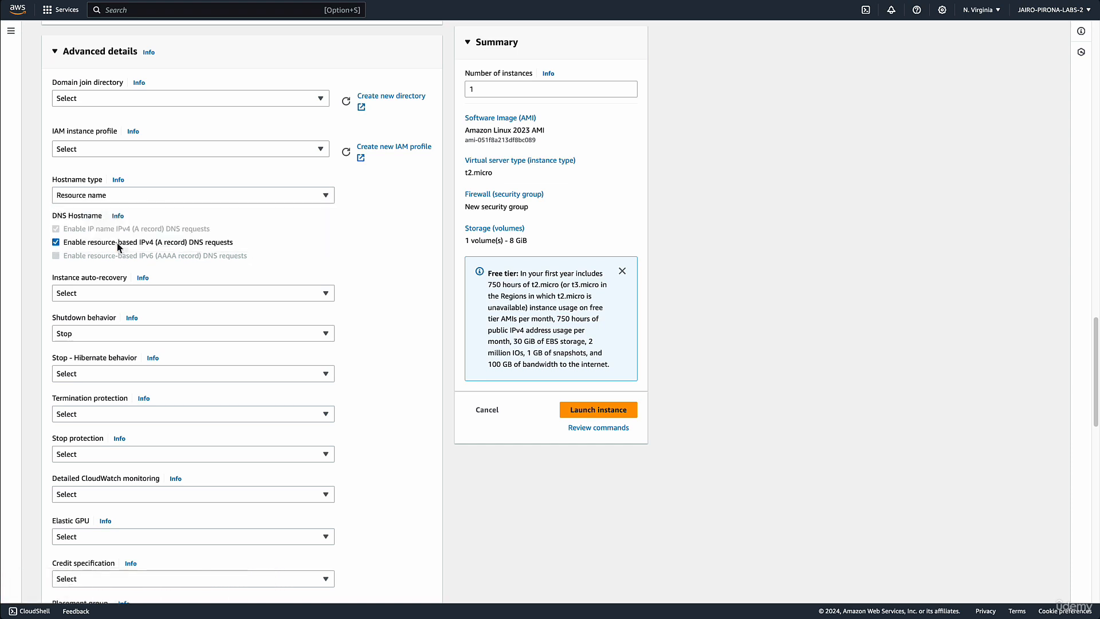
left_click(146, 197)
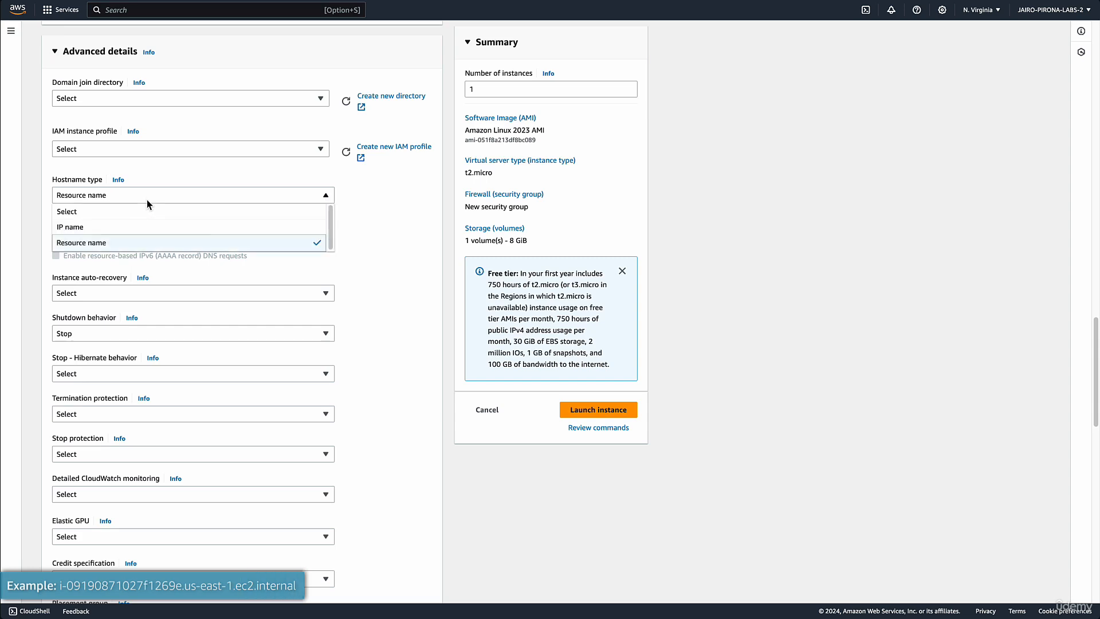
left_click(126, 223)
Examine the available options for instance auto-recovery and shutdown behavior
scroll(171, 251, "down", 2)
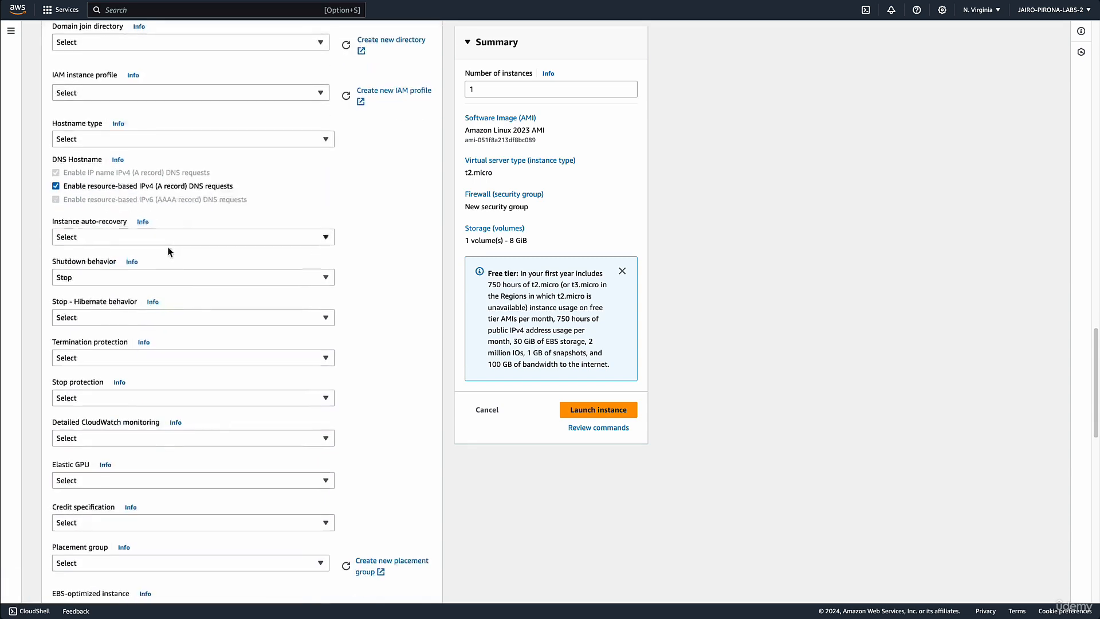
scroll(170, 251, "down", 2)
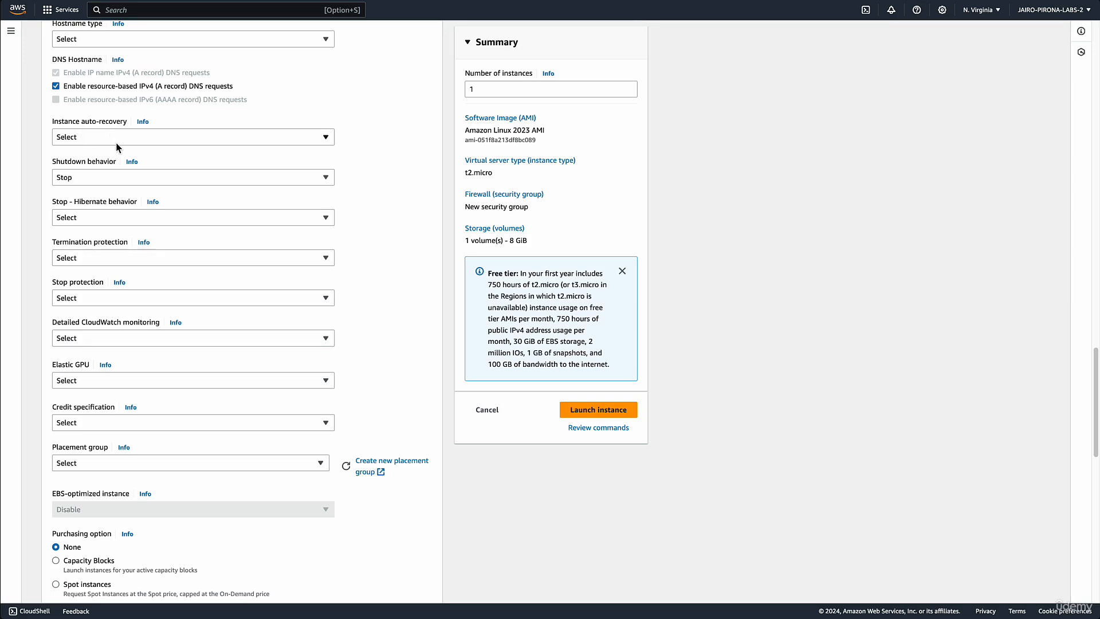
left_click(115, 142)
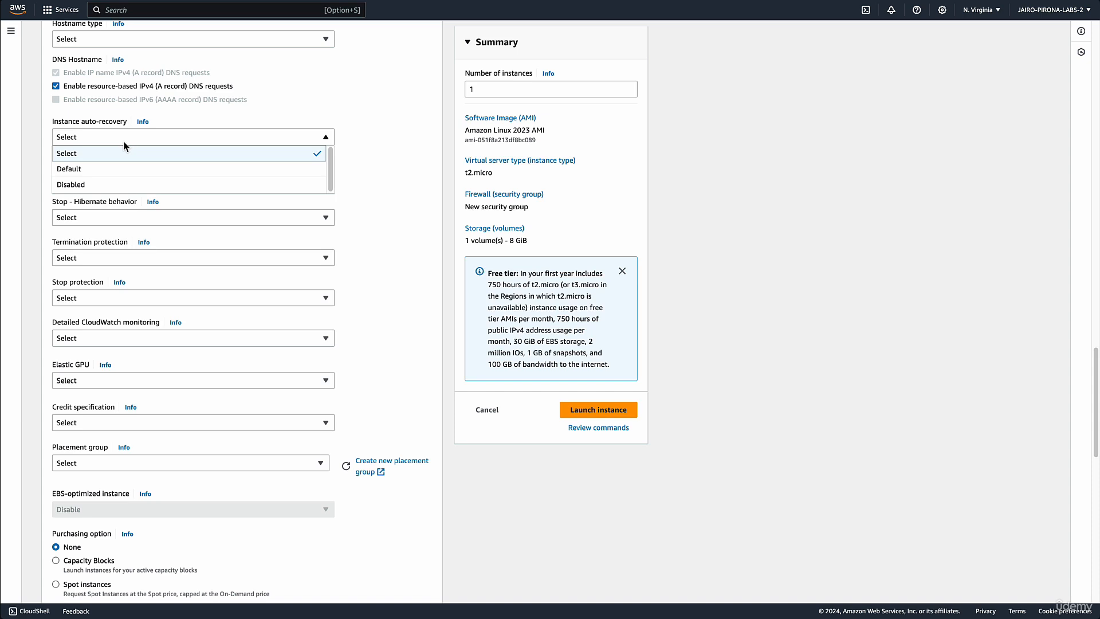
left_click(118, 140)
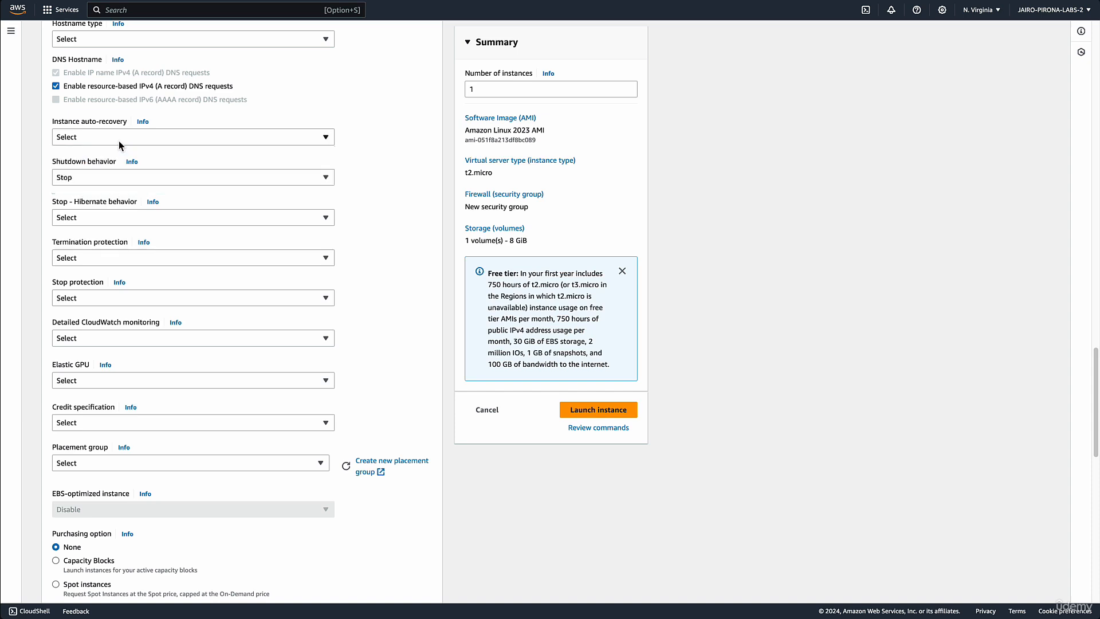
left_click(81, 181)
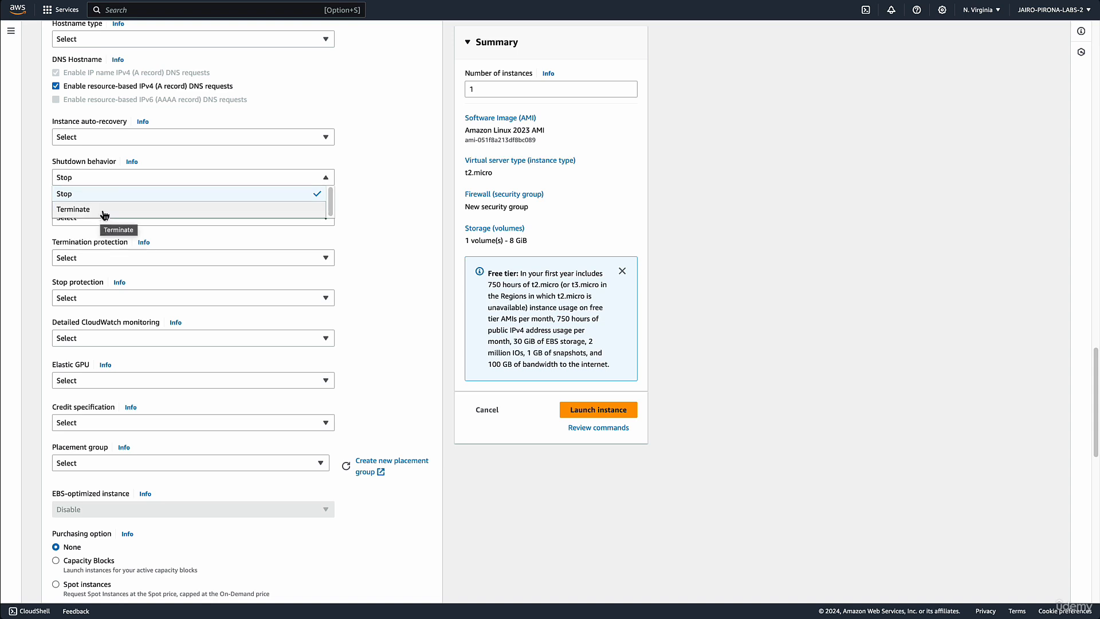
left_click(163, 164)
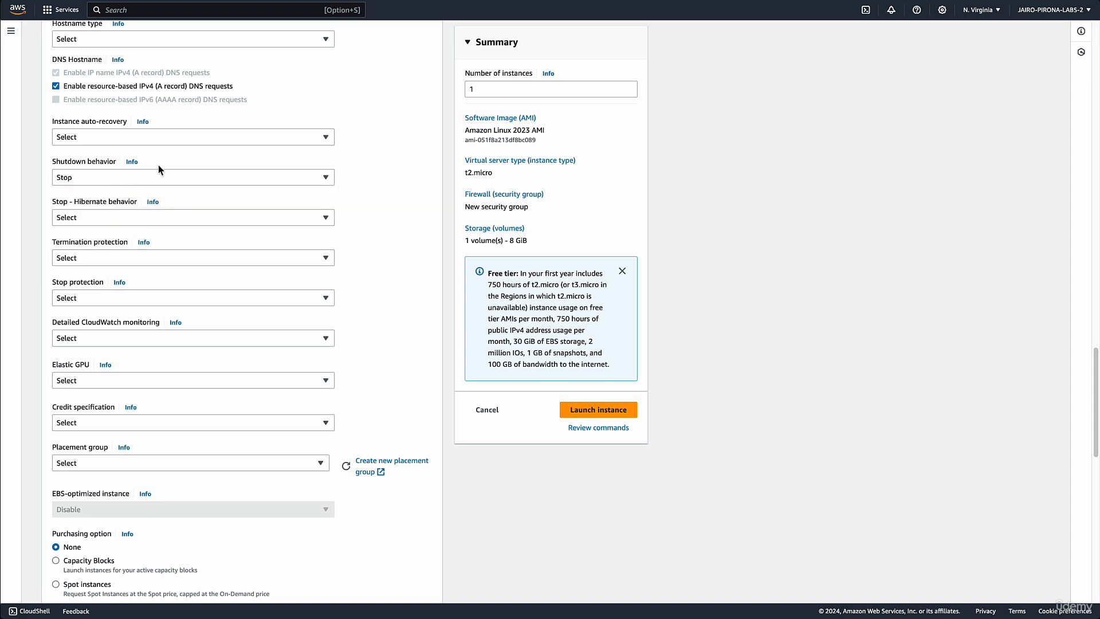
left_click(81, 182)
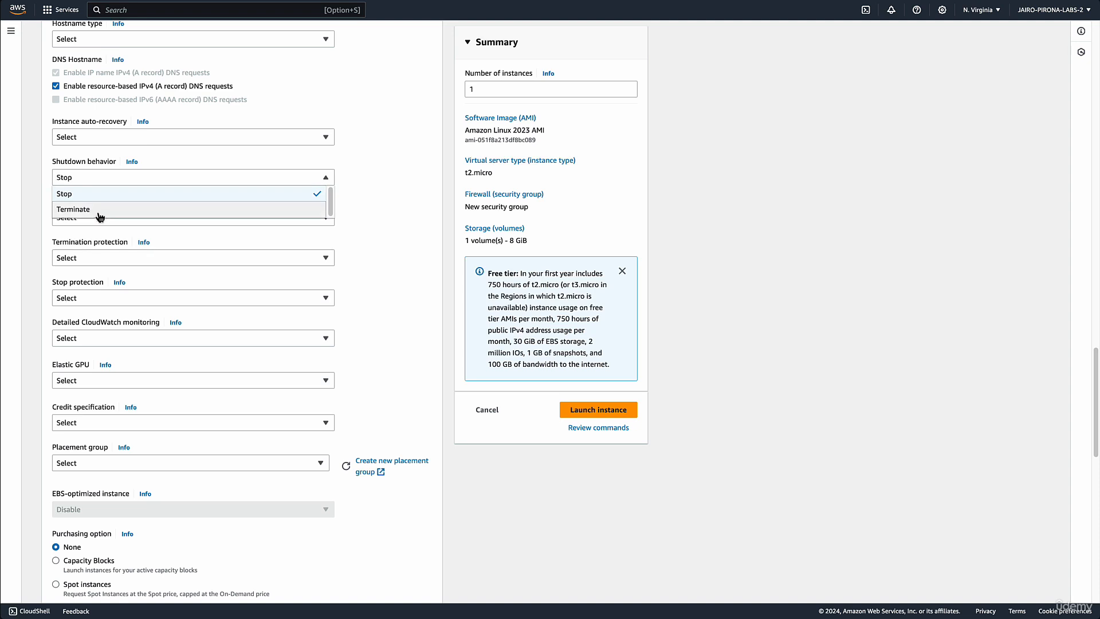
left_click(177, 174)
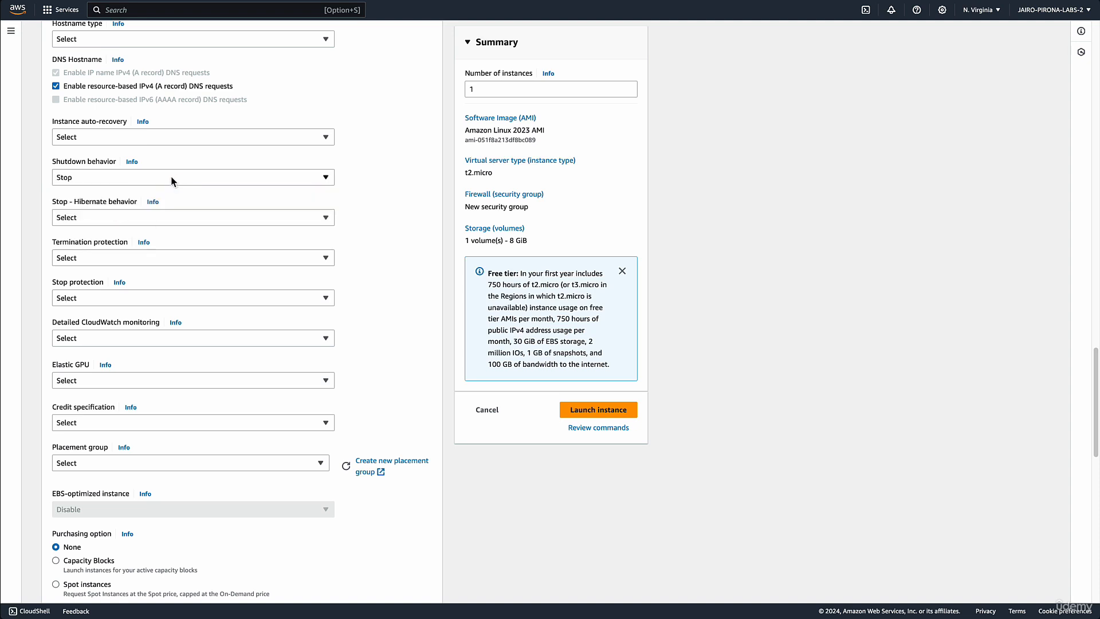
Examine the available options for the instance's Stop - Hibernate behavior
left_click(95, 221)
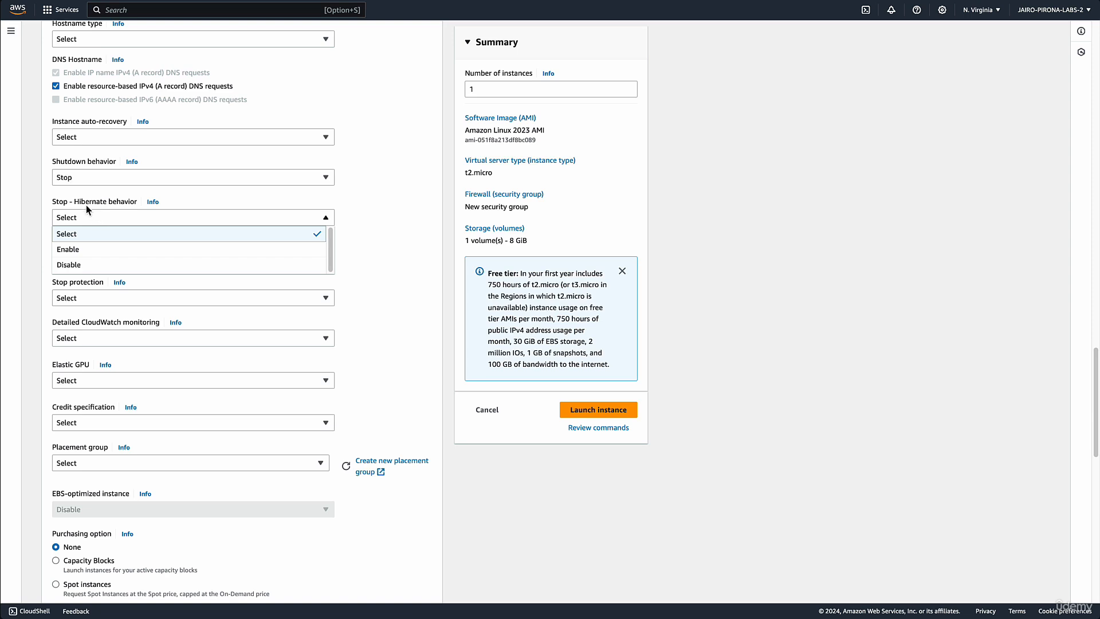
left_click(89, 205)
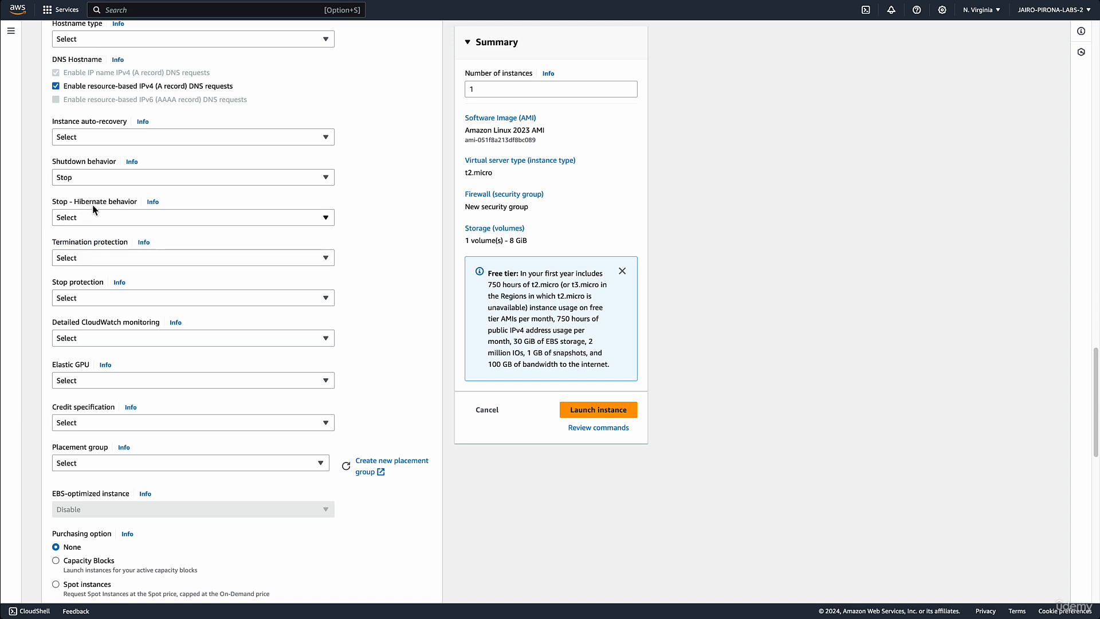
left_click(89, 218)
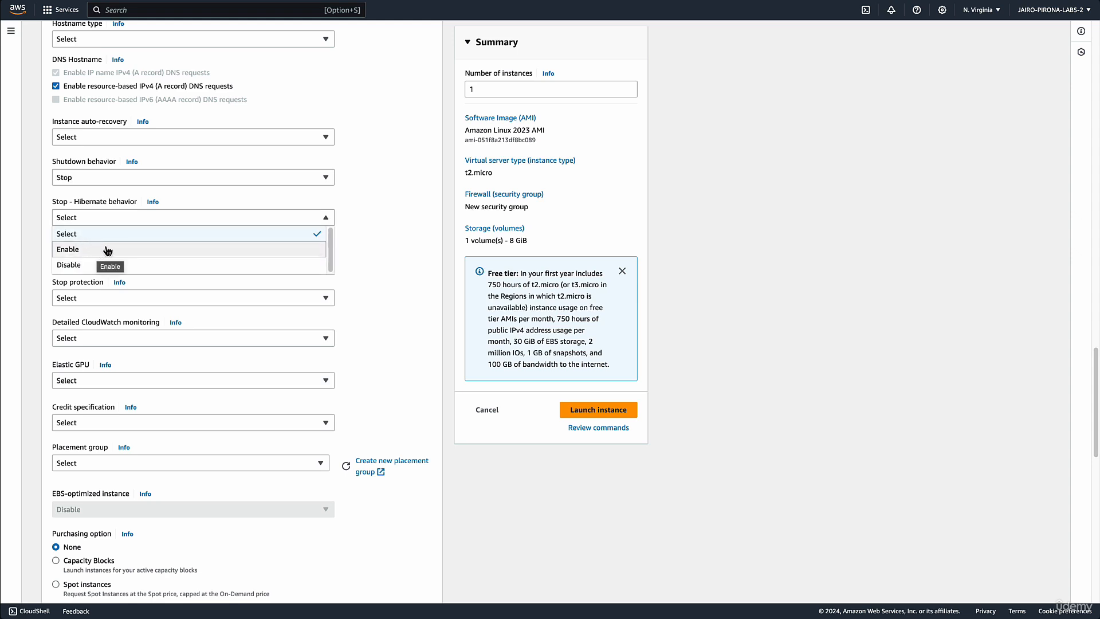
left_click(110, 206)
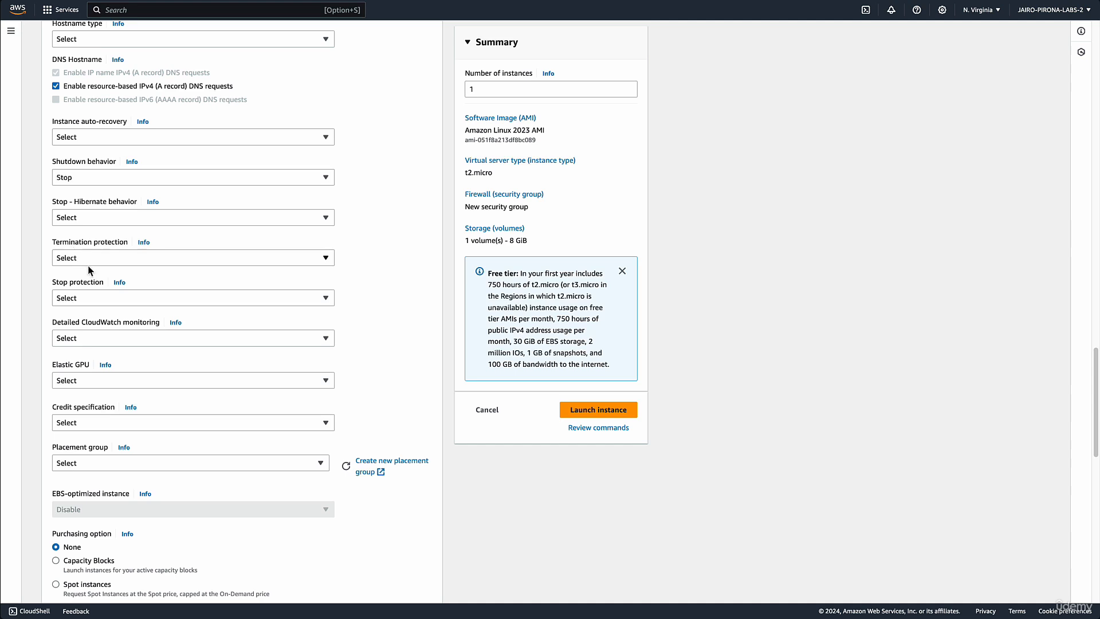
Examine the available options for termination protection and stop protection
scroll(94, 261, "down", 1)
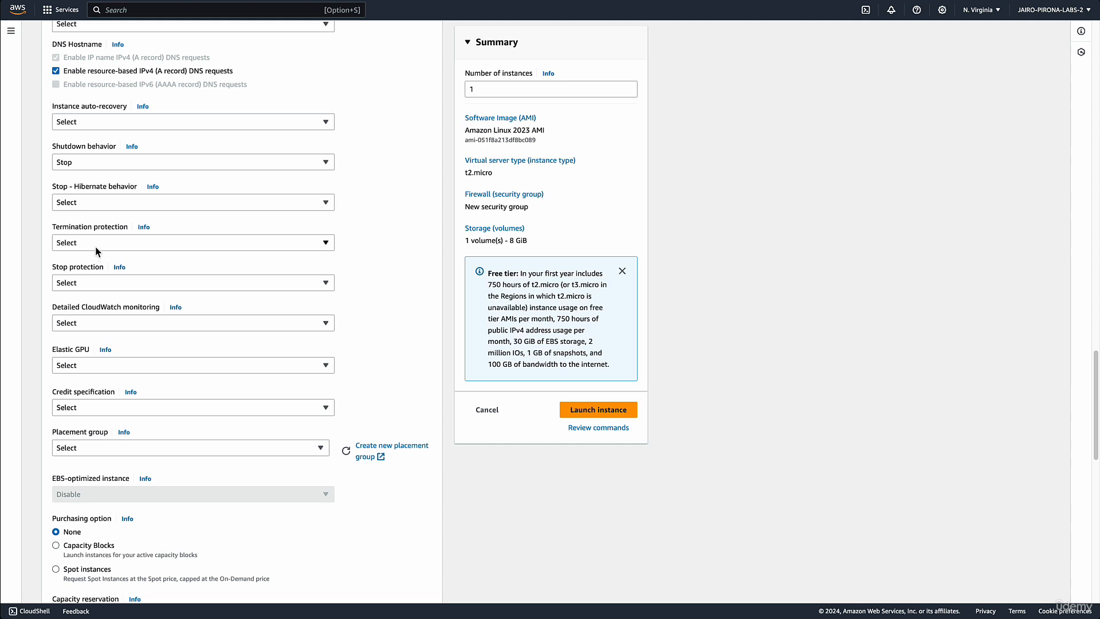
left_click(95, 246)
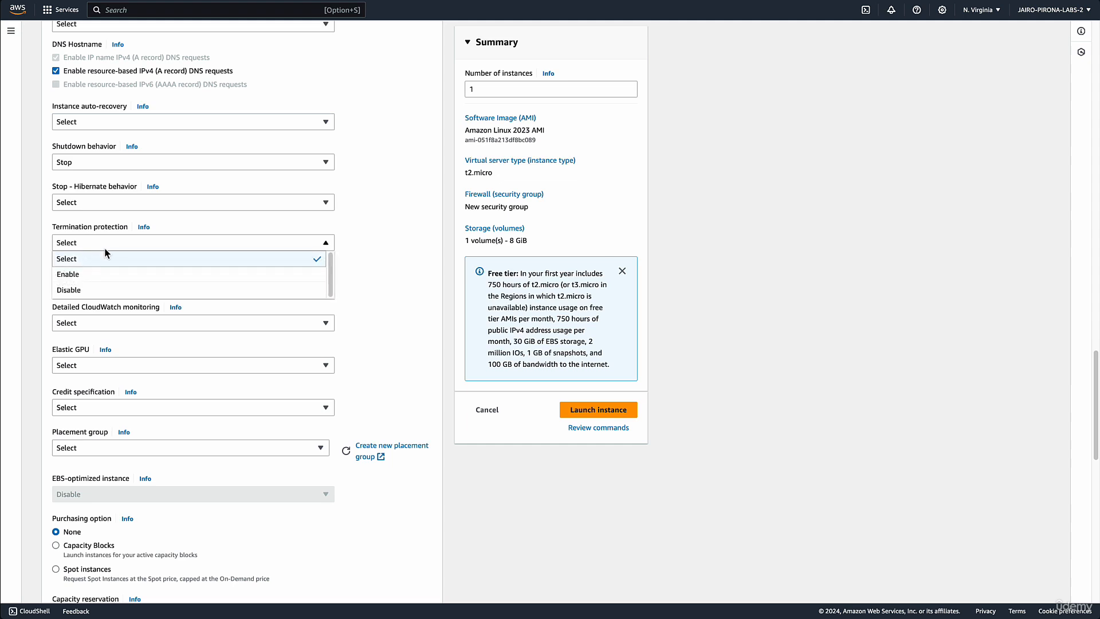
left_click(104, 249)
left_click(94, 246)
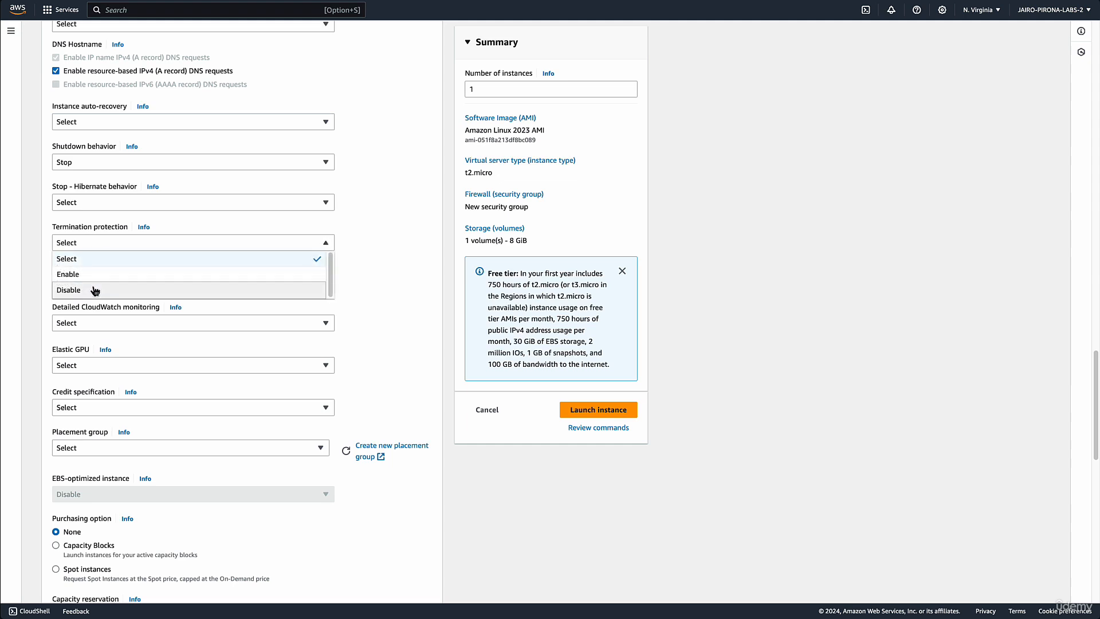
left_click(96, 246)
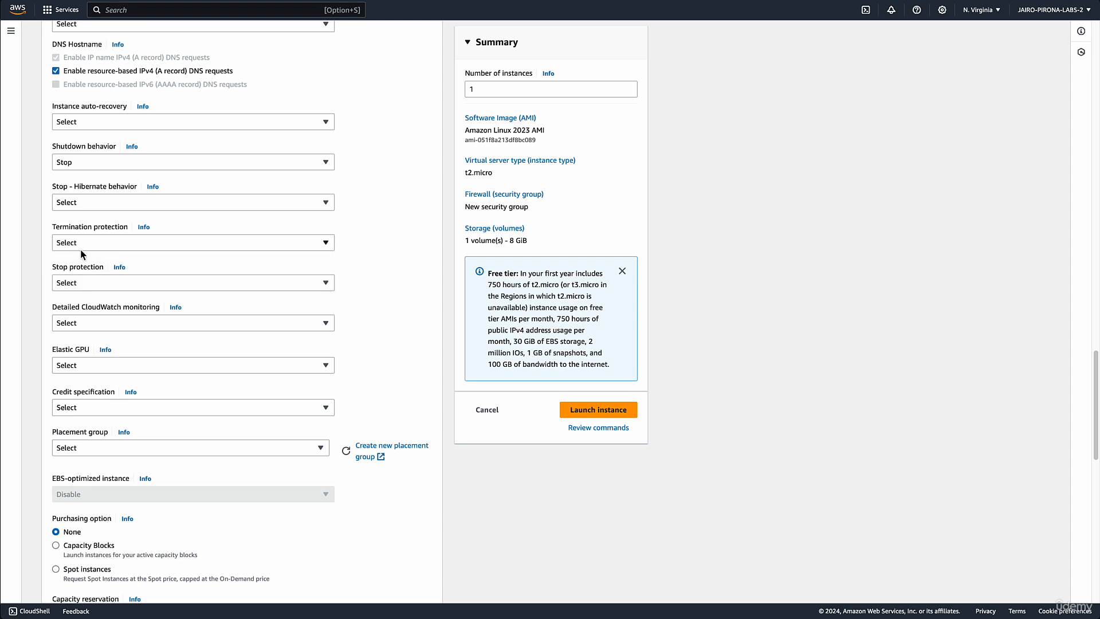
left_click(87, 285)
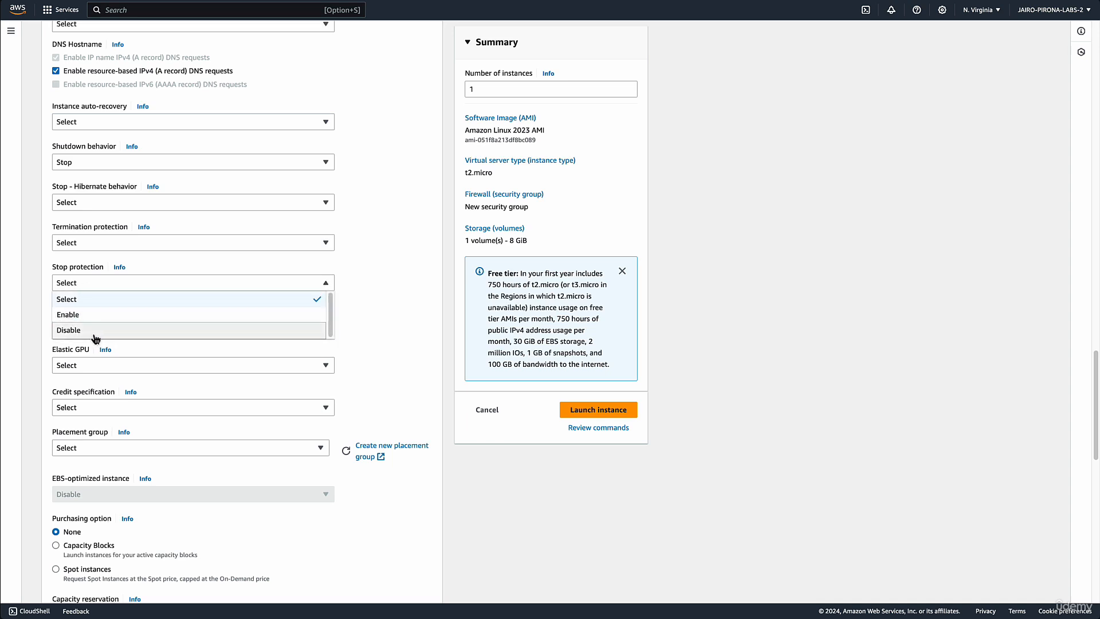
left_click(54, 290)
Try enabling detailed CloudWatch monitoring, and reset it to the unspecified Select option
scroll(58, 294, "down", 3)
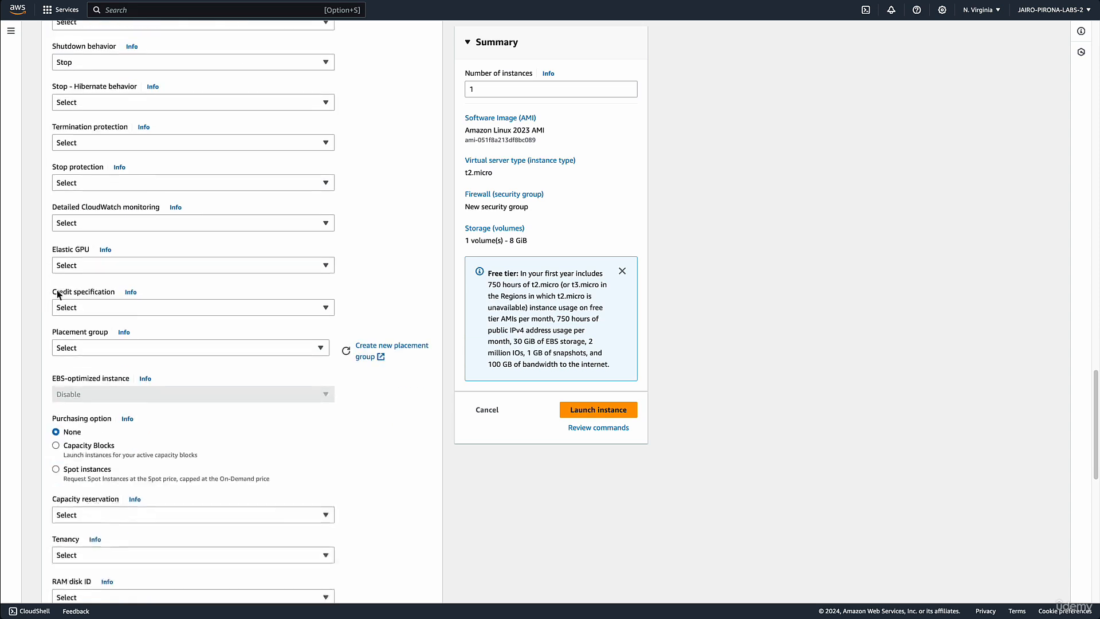
left_click(121, 228)
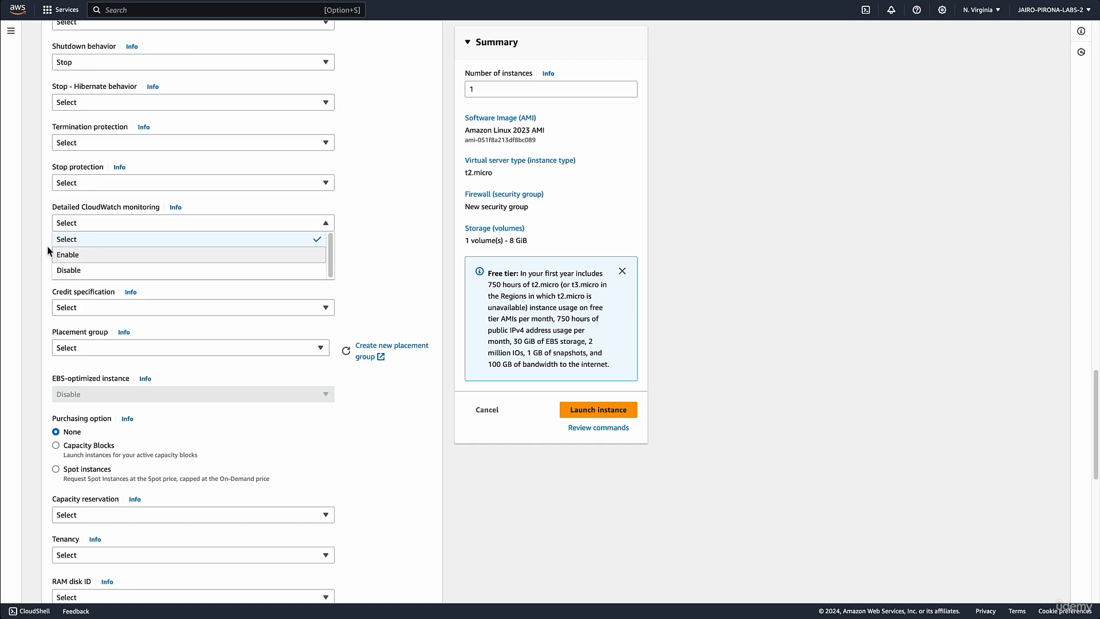
left_click(111, 255)
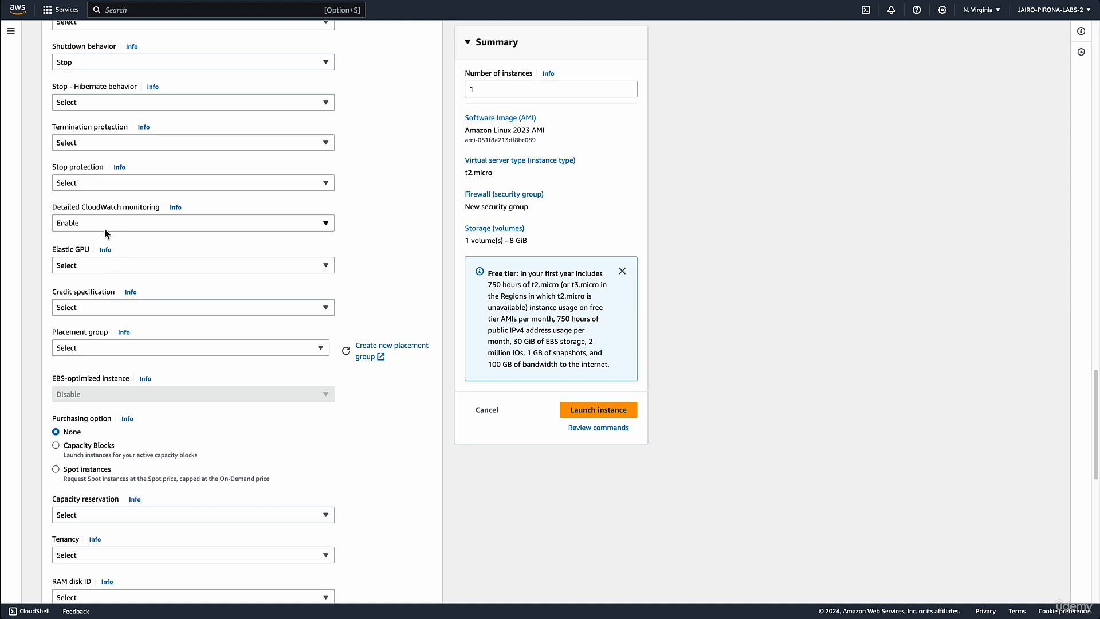
left_click(104, 228)
left_click(97, 240)
Examine the Elastic GPU sizes offered for the instance
left_click(111, 267)
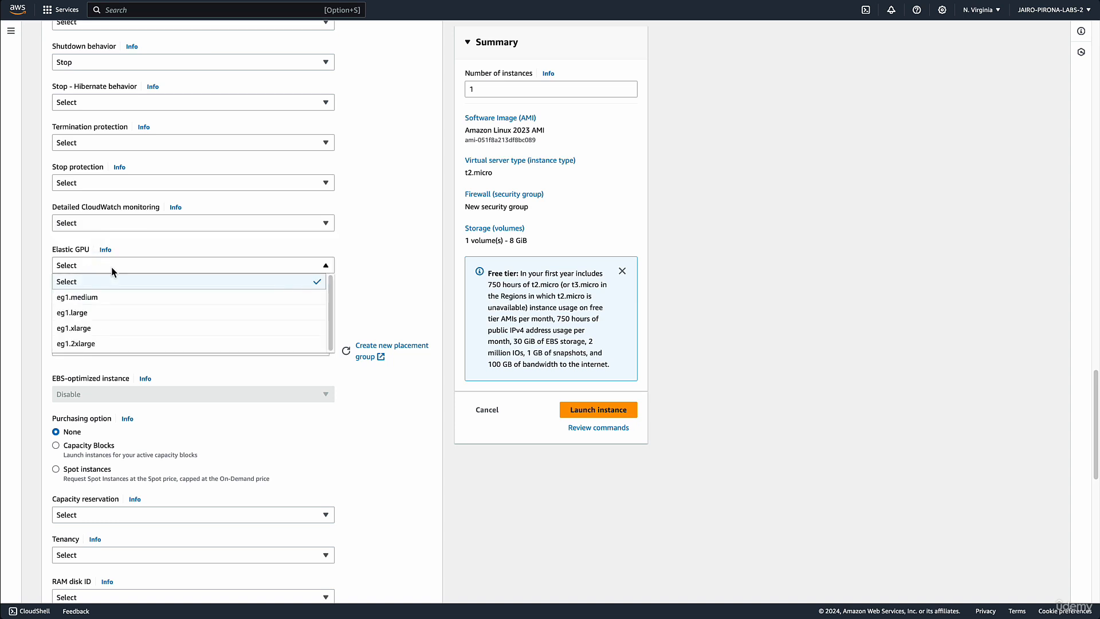
left_click(110, 267)
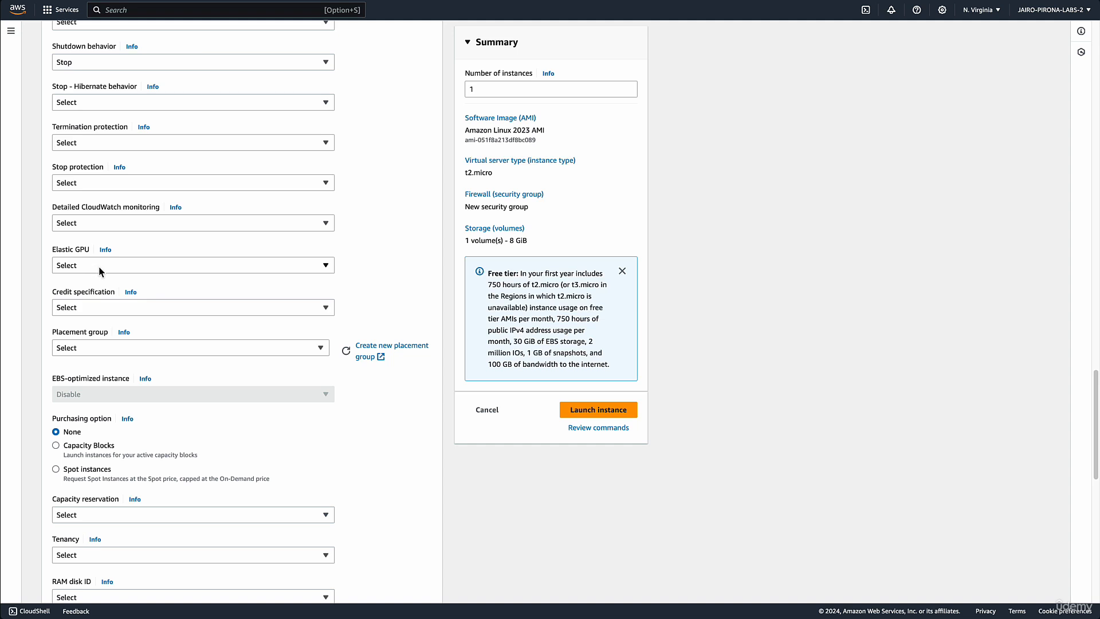
left_click(95, 267)
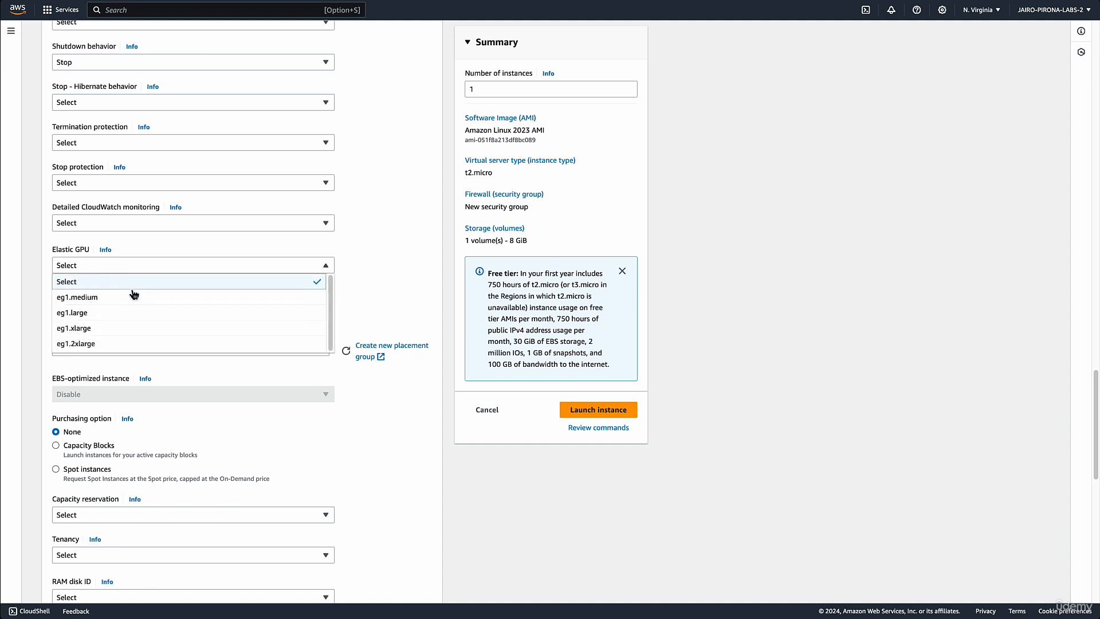
left_click(50, 277)
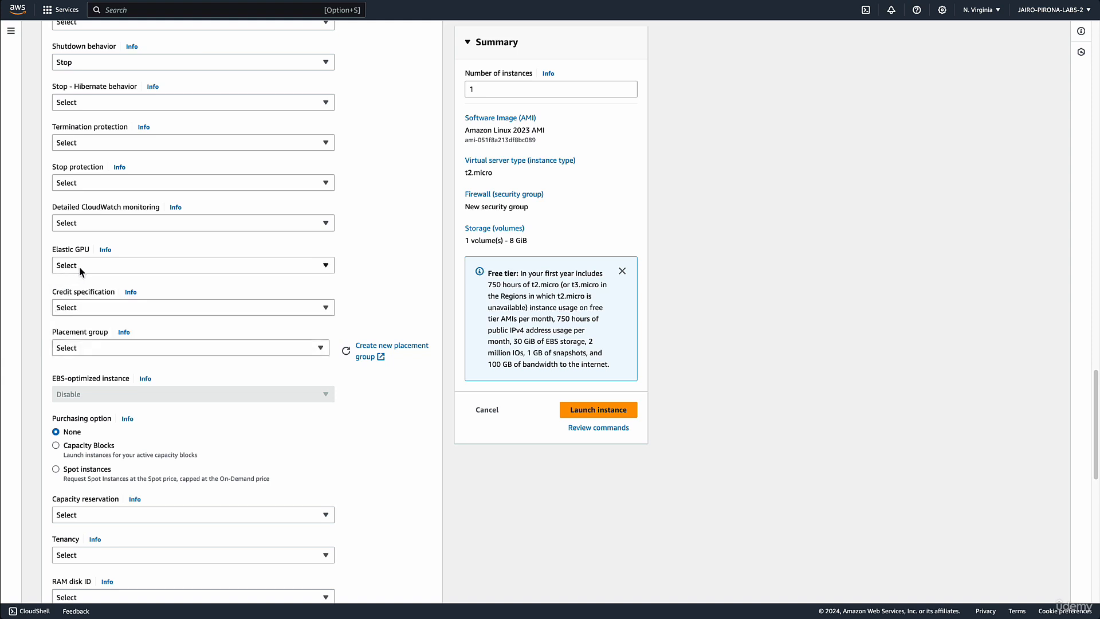
Try assigning an eg1.medium Elastic GPU to the instance, and reset it to the unspecified Select option
left_click(80, 266)
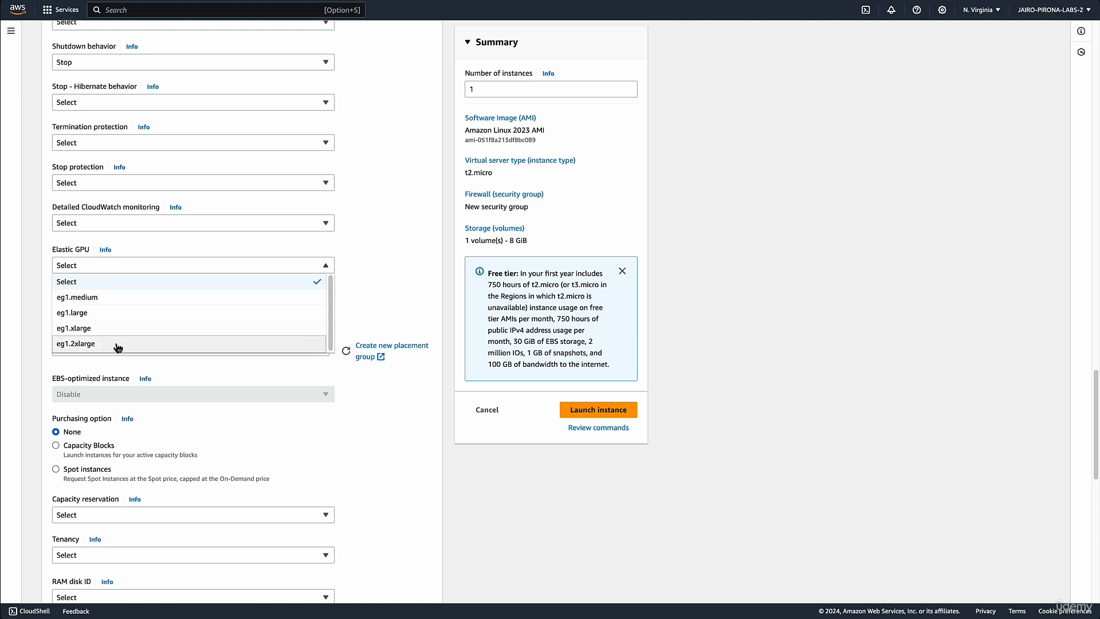
left_click(250, 299)
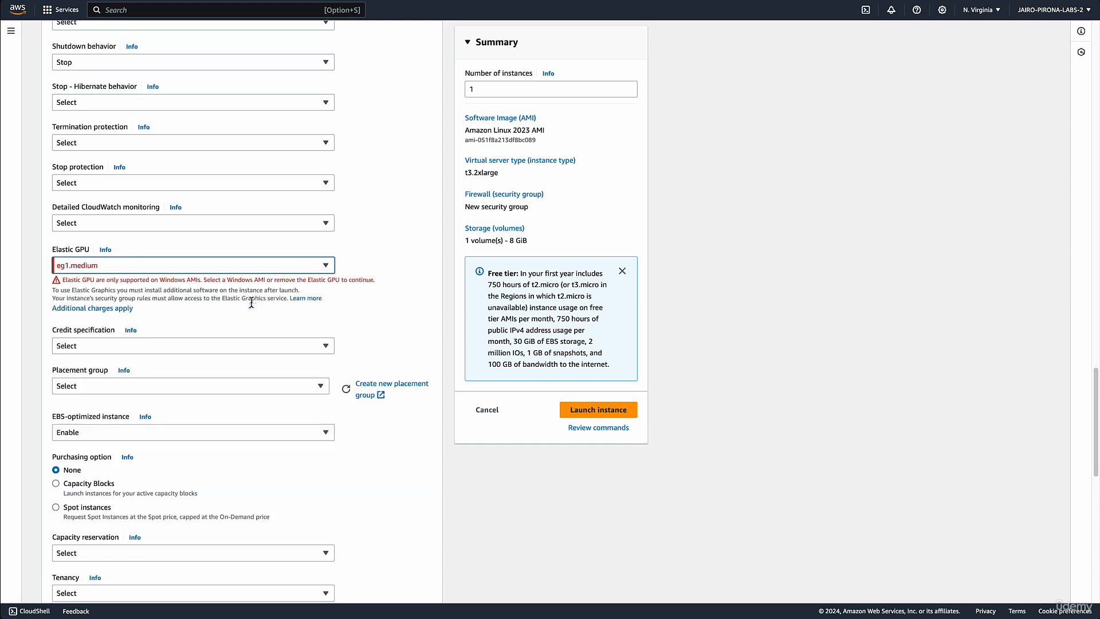
left_click(183, 268)
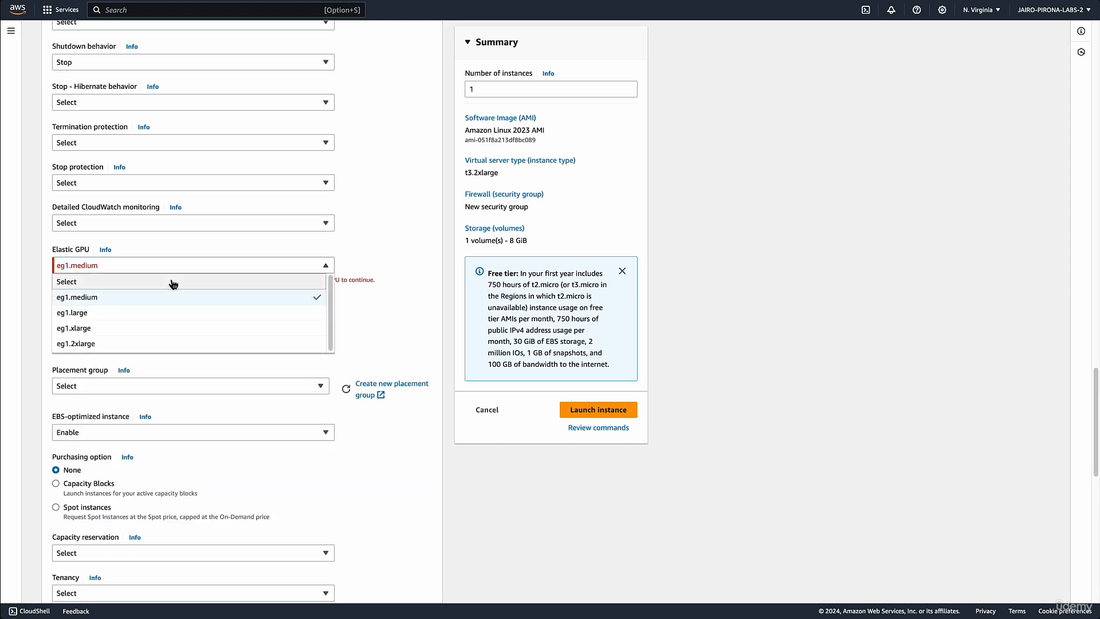
left_click(170, 281)
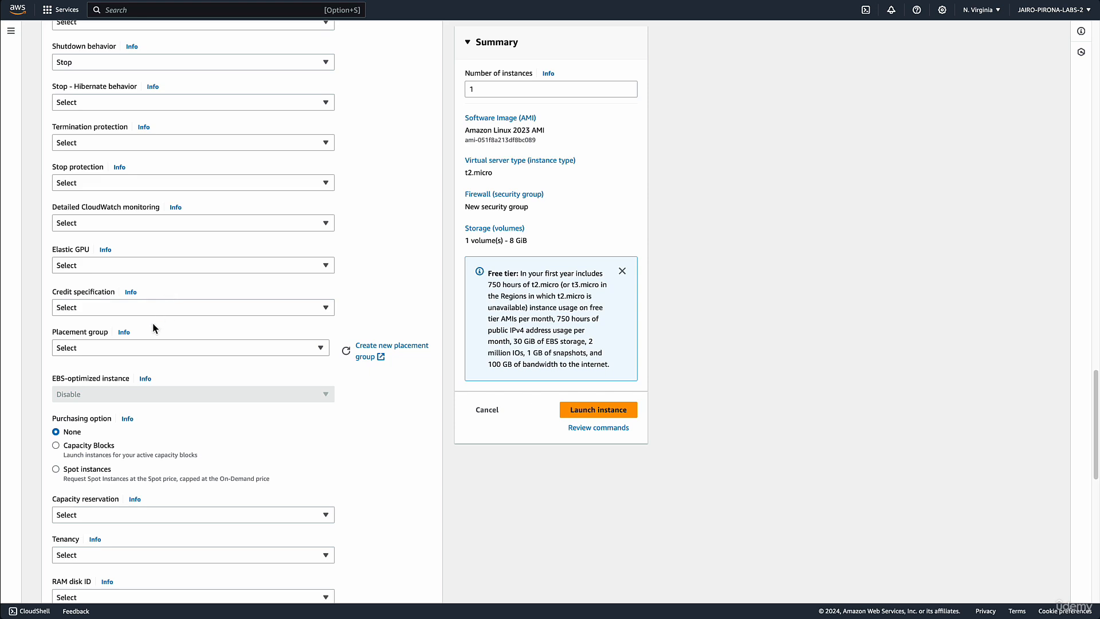
Examine the advanced settings below Elastic GPU, from credit specification and placement group through license configurations
scroll(153, 327, "down", 1)
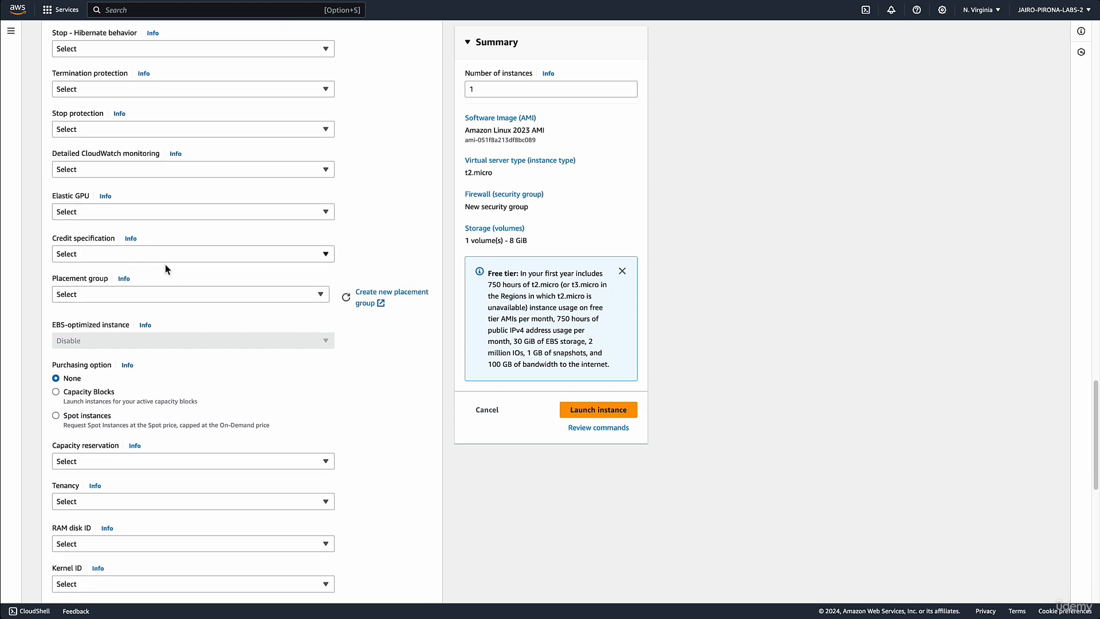
scroll(187, 262, "down", 2)
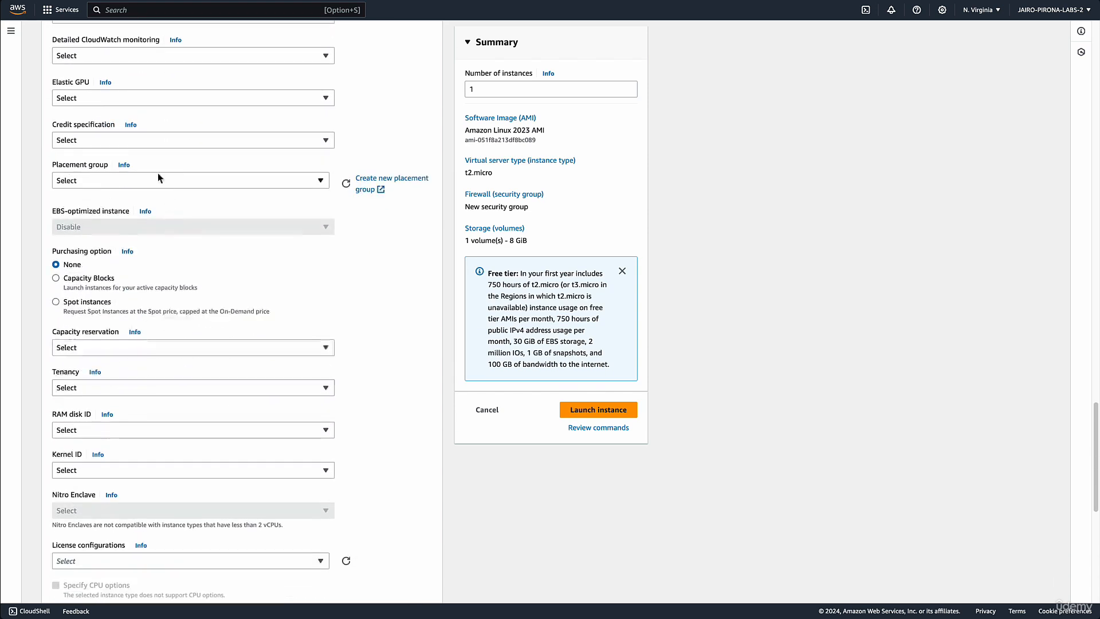